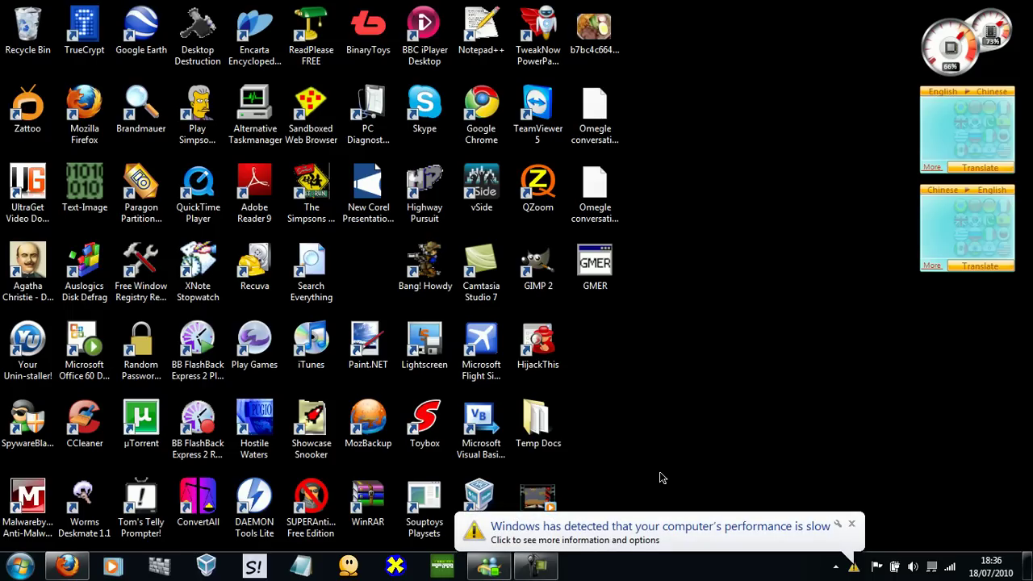
Step: Dismiss the slow-performance notification, then switch to Firefox and copy the web address of the RAMBooster download page
click(852, 525)
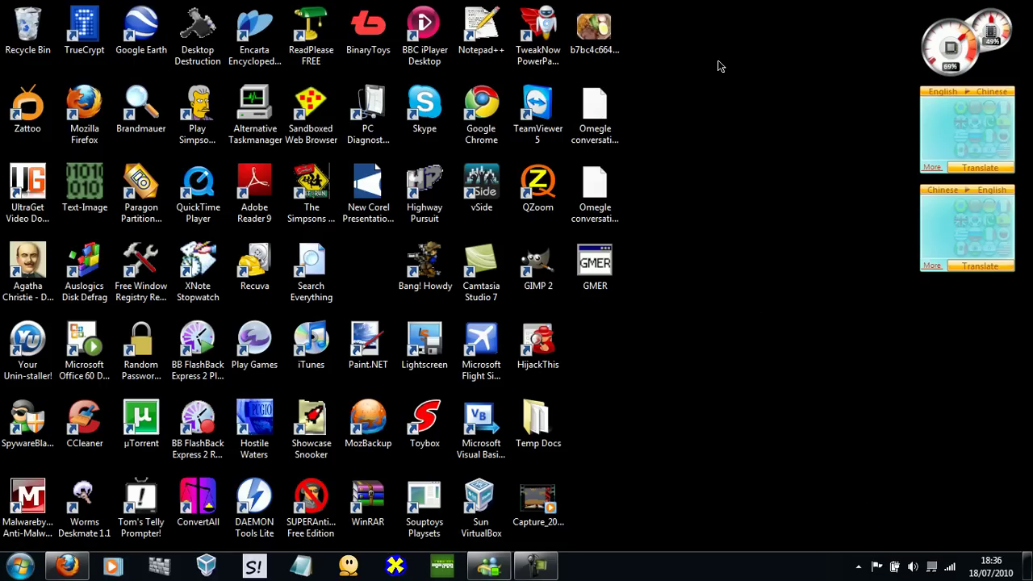
click(67, 565)
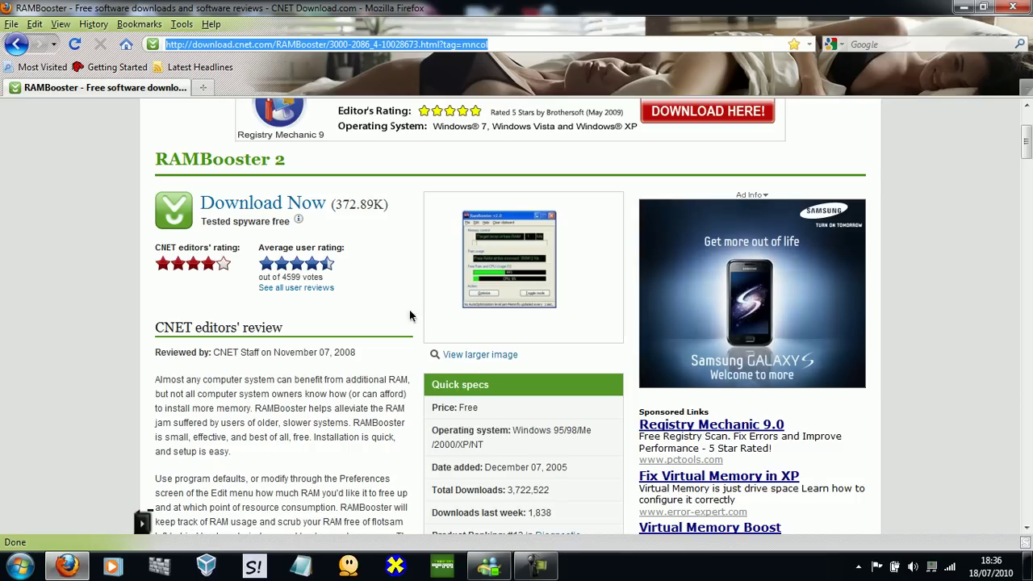
click(356, 289)
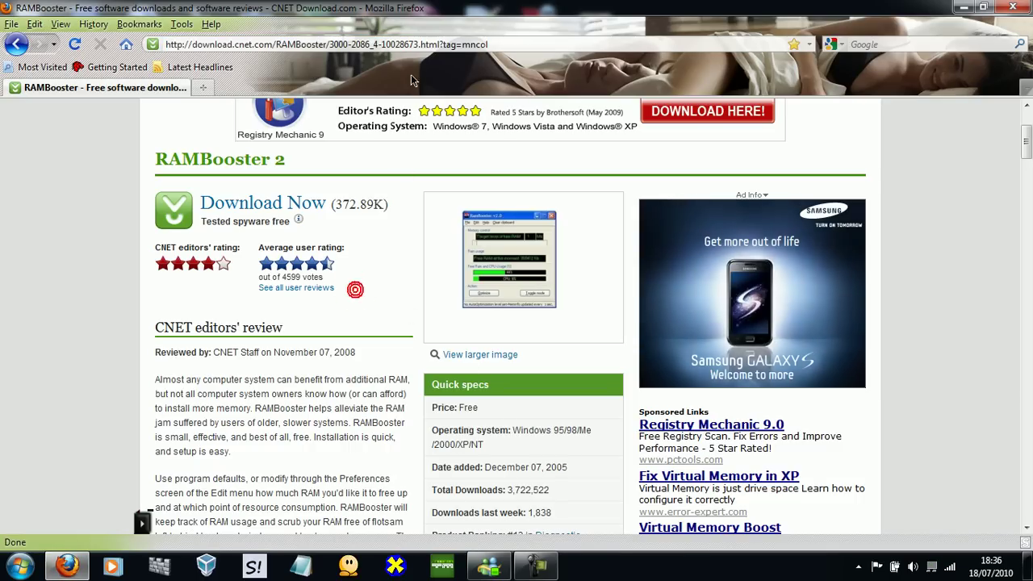
click(349, 43)
right_click(349, 44)
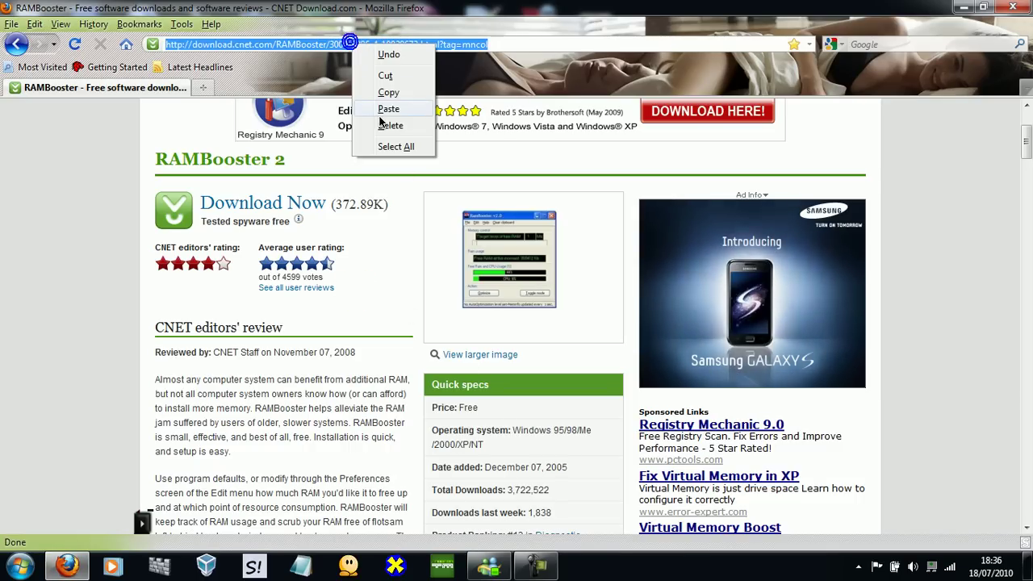
click(382, 93)
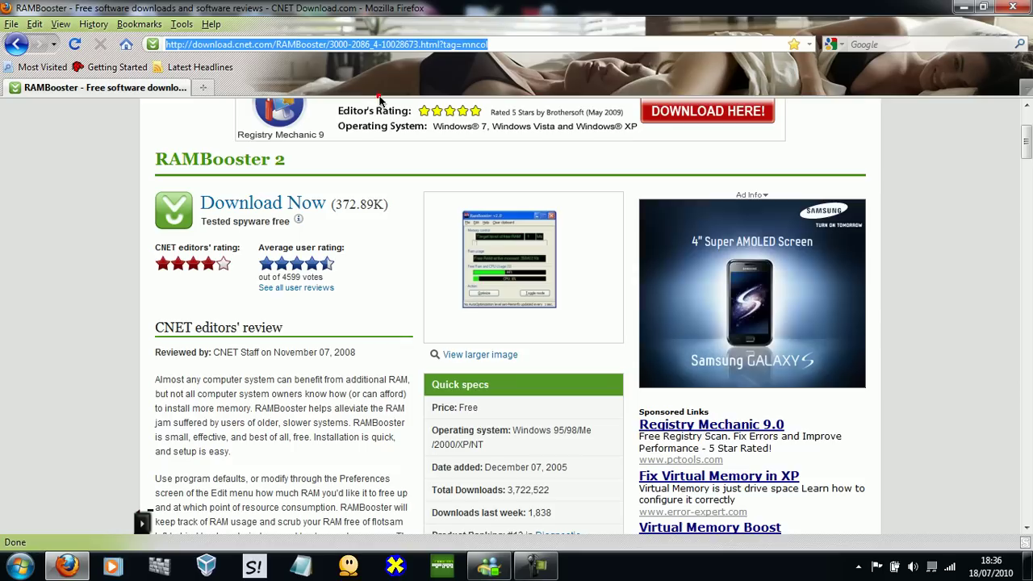
Step: Download RAMBooster 2 from the CNET page and save the file RamBooster20.exe
click(952, 271)
drag(1027, 135, 1027, 145)
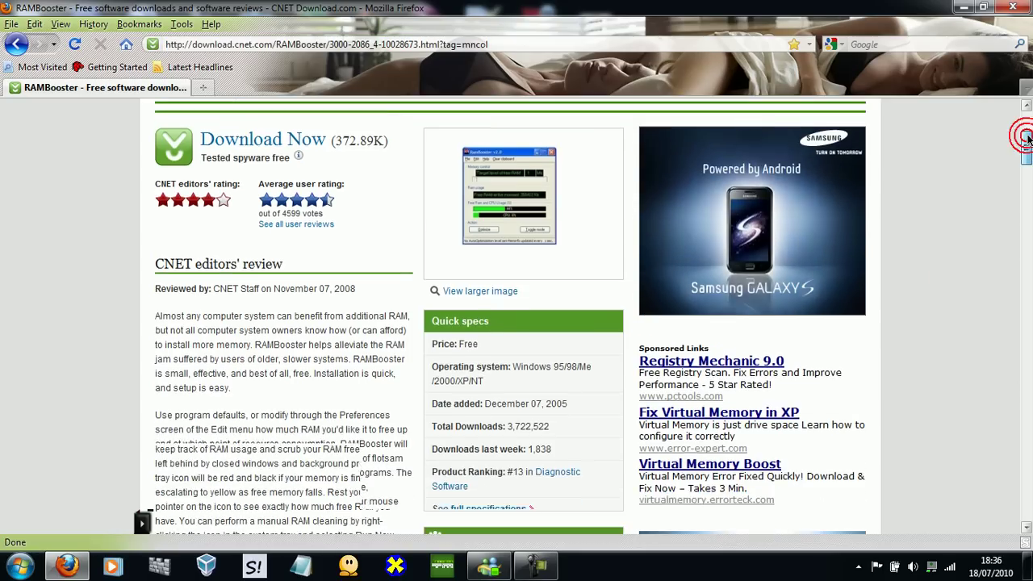
scroll(464, 320, up, 3)
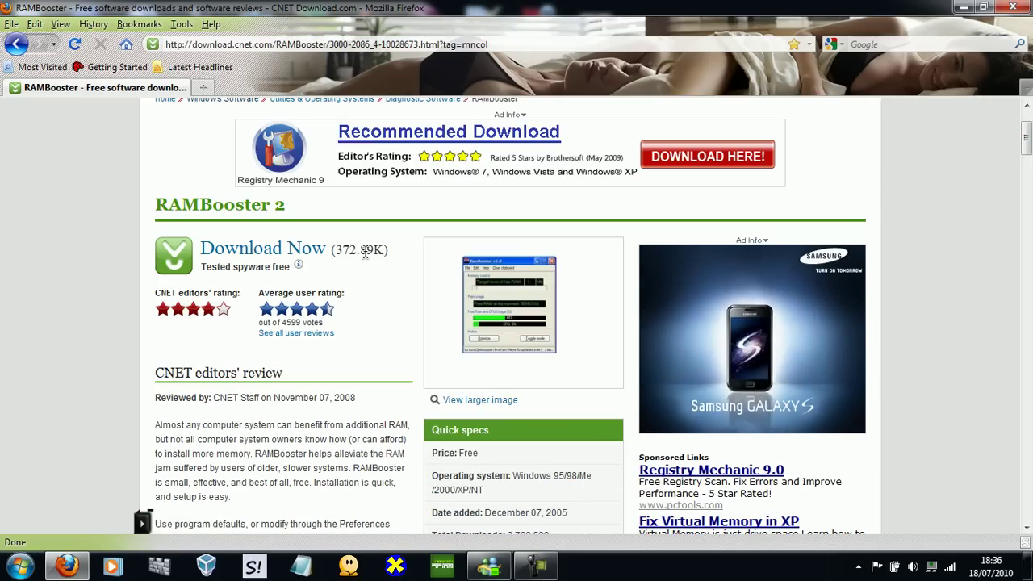
click(182, 258)
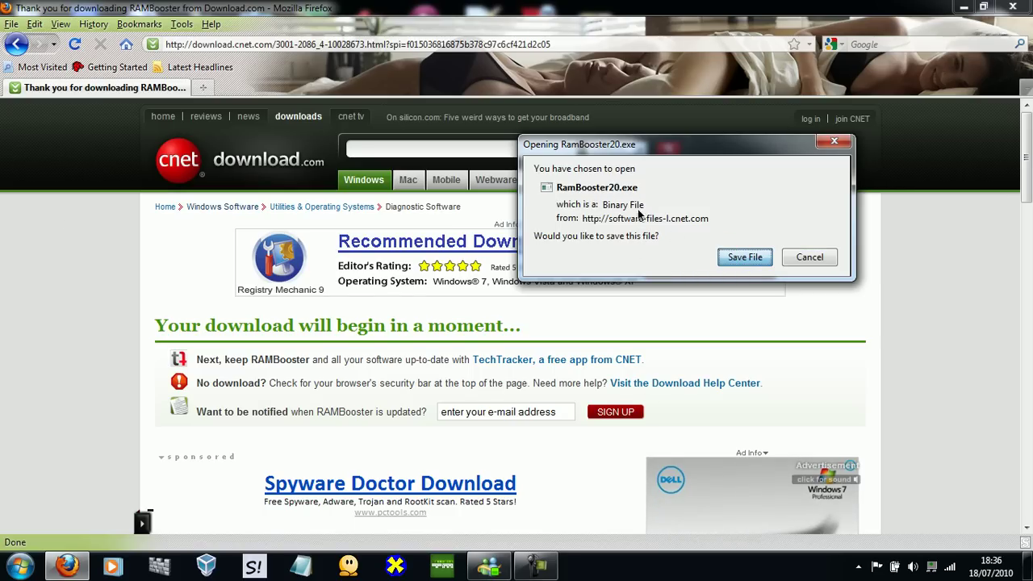
key(Return)
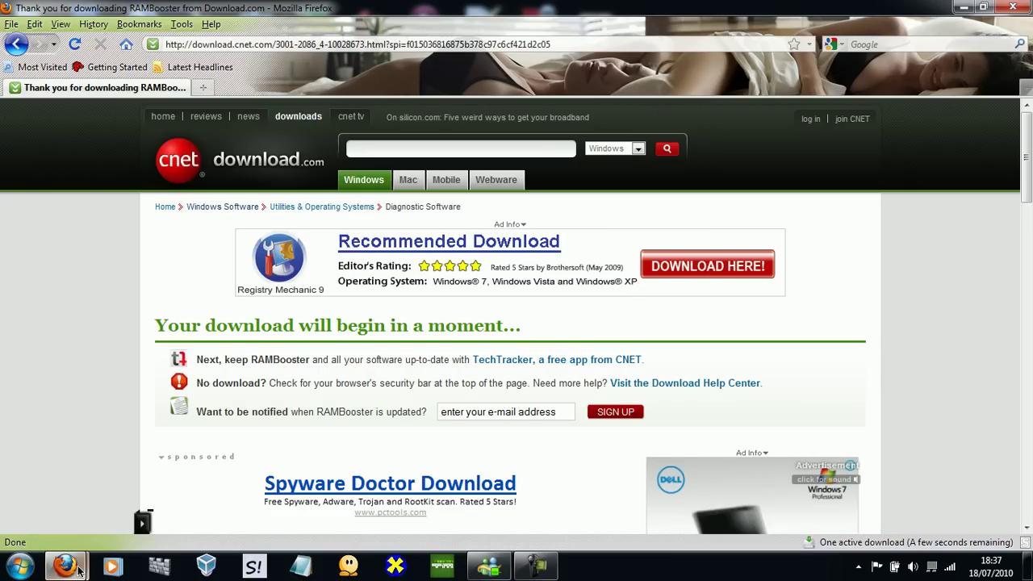
Step: Clear the finished downloads from Firefox's download list and close the browser along with its completion notification
mouse_move(78, 570)
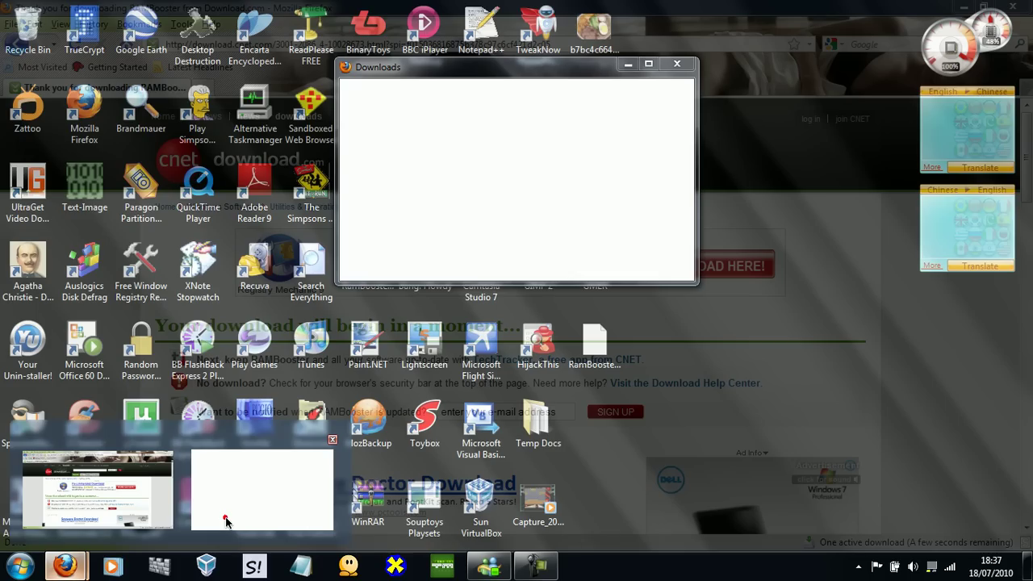
click(226, 520)
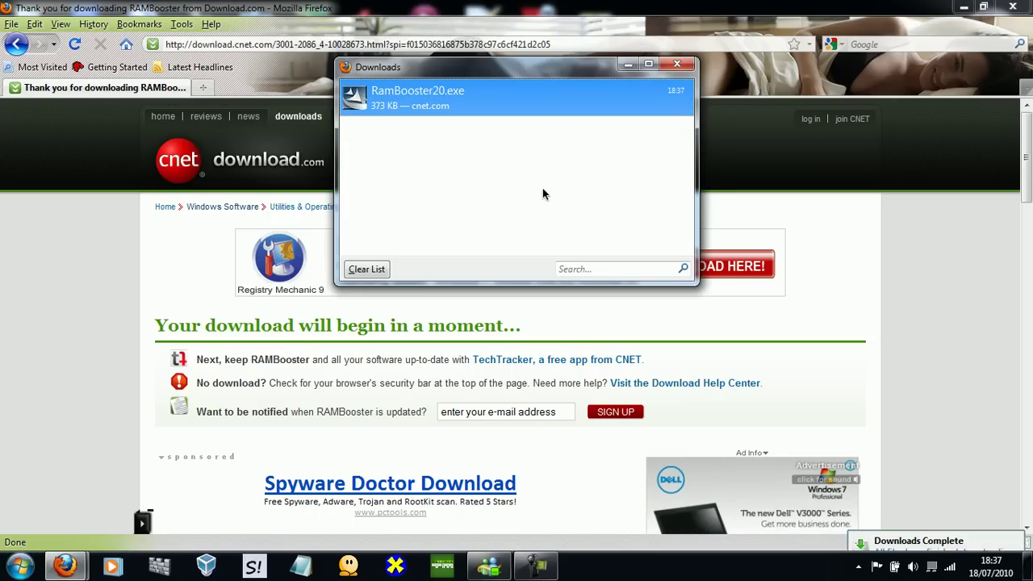
click(376, 269)
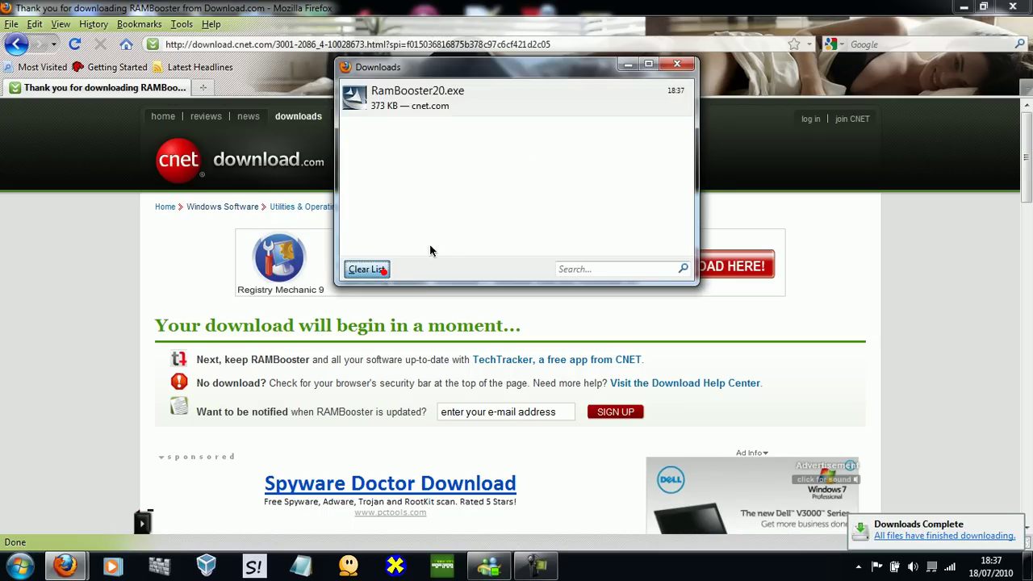
click(676, 64)
click(1012, 7)
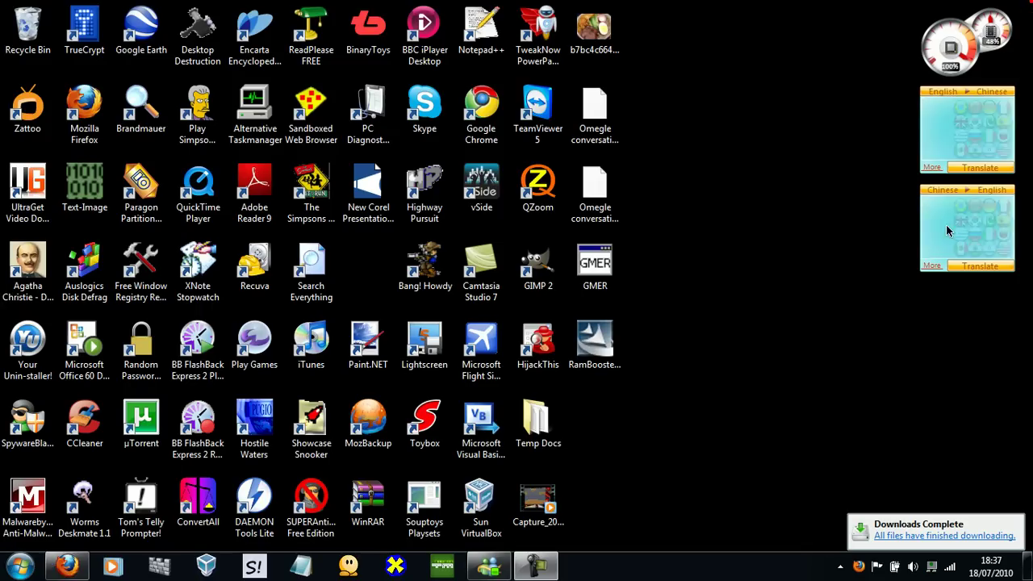
right_click(858, 566)
click(886, 556)
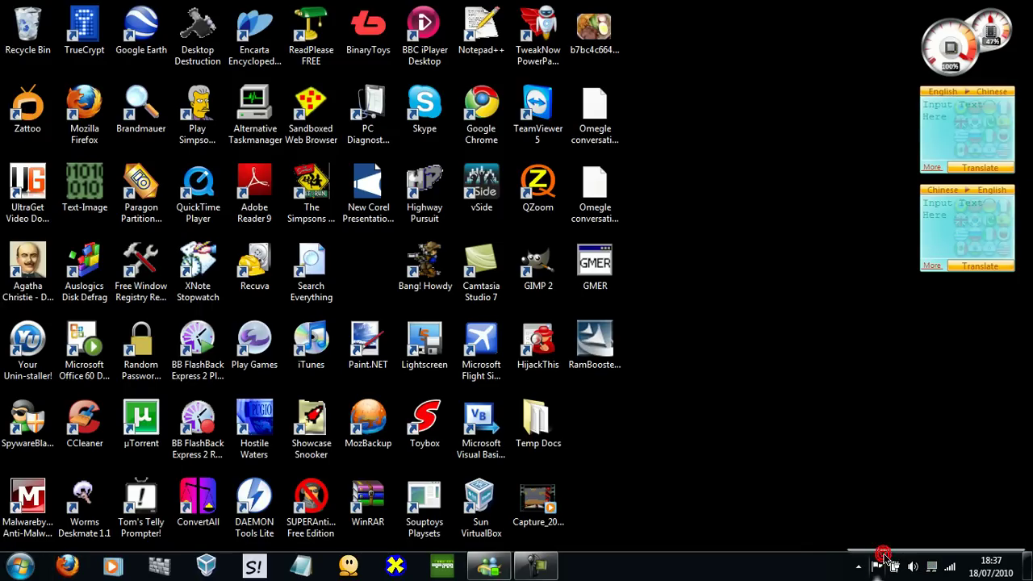
Step: Move the RamBooster20 installer to an empty area of the desktop and run it, allowing the unverified publisher
drag(600, 355, 714, 276)
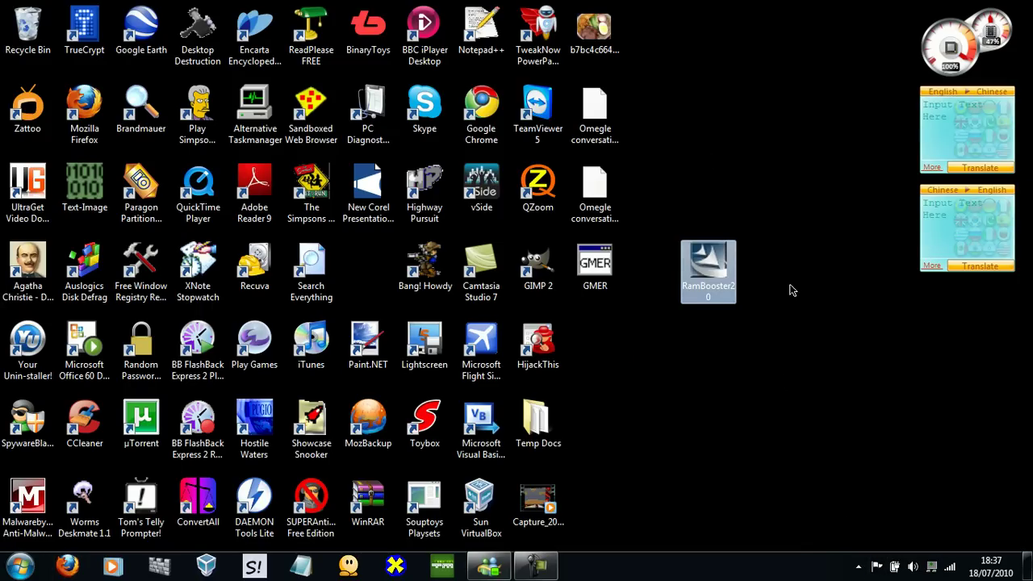
double_click(713, 277)
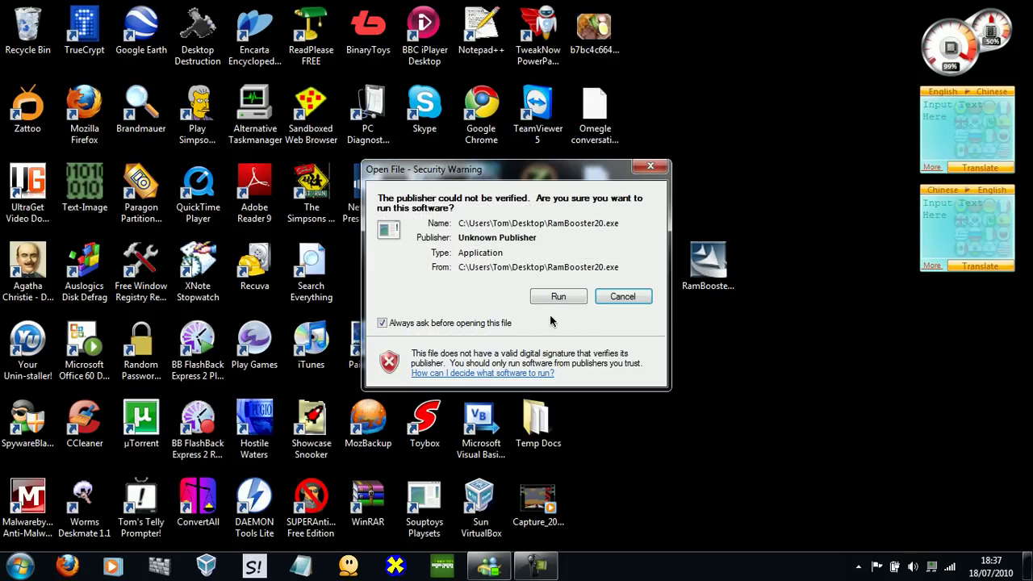
click(556, 298)
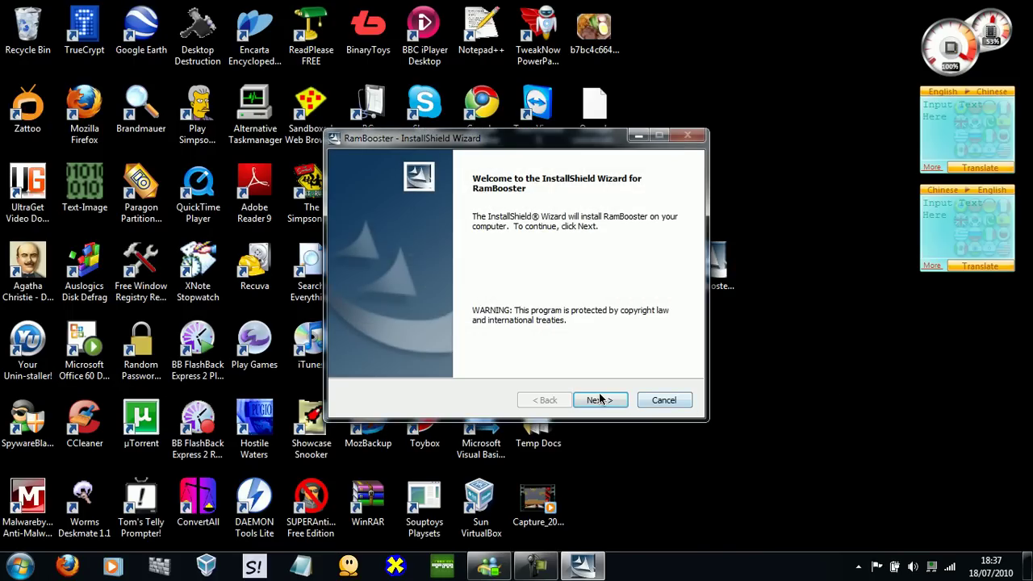
Step: Install RamBooster in the default folder, accepting the license agreement, and finish the setup without viewing the ReadMe file
click(599, 396)
click(472, 345)
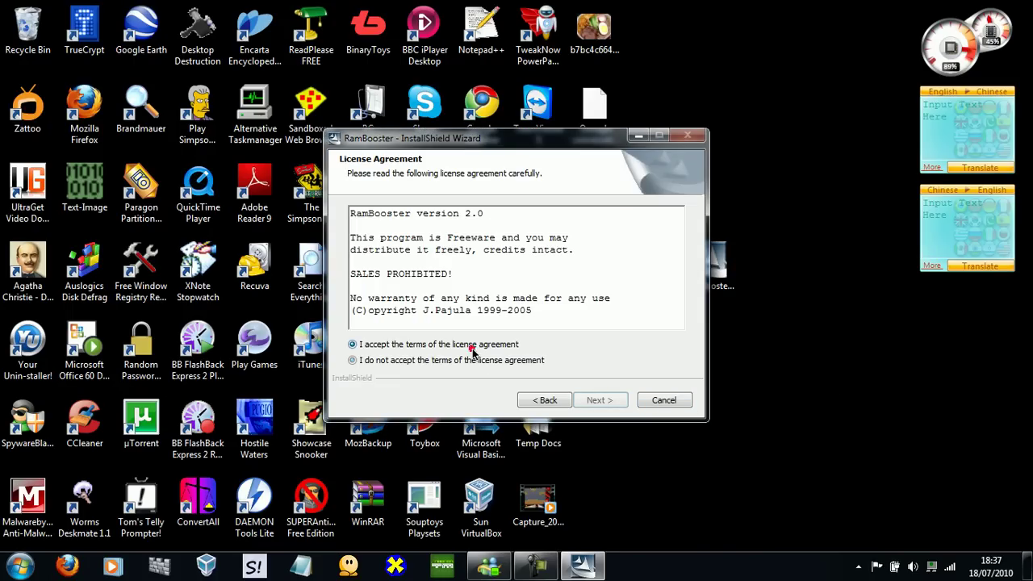
click(613, 402)
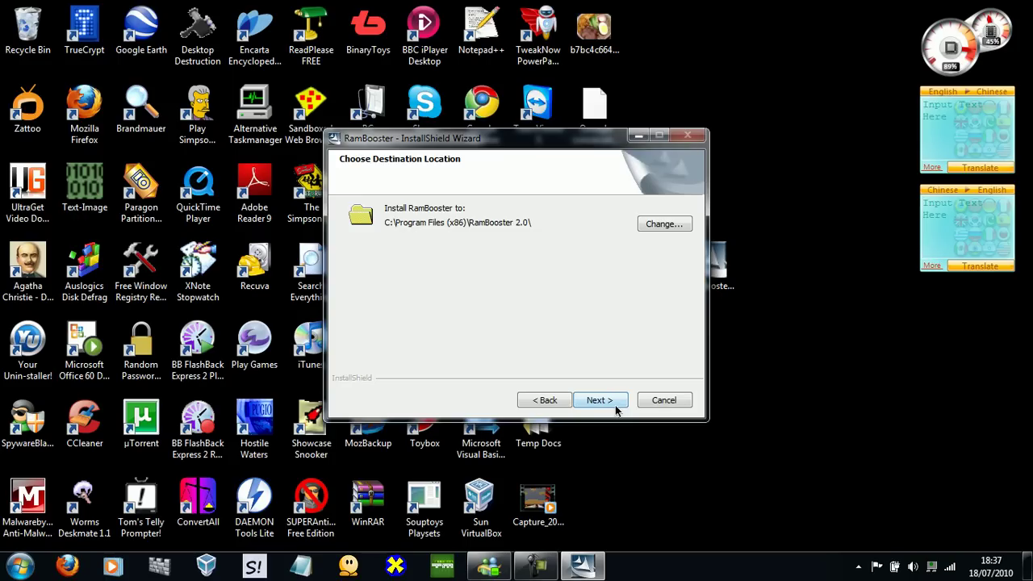
click(615, 406)
click(615, 406)
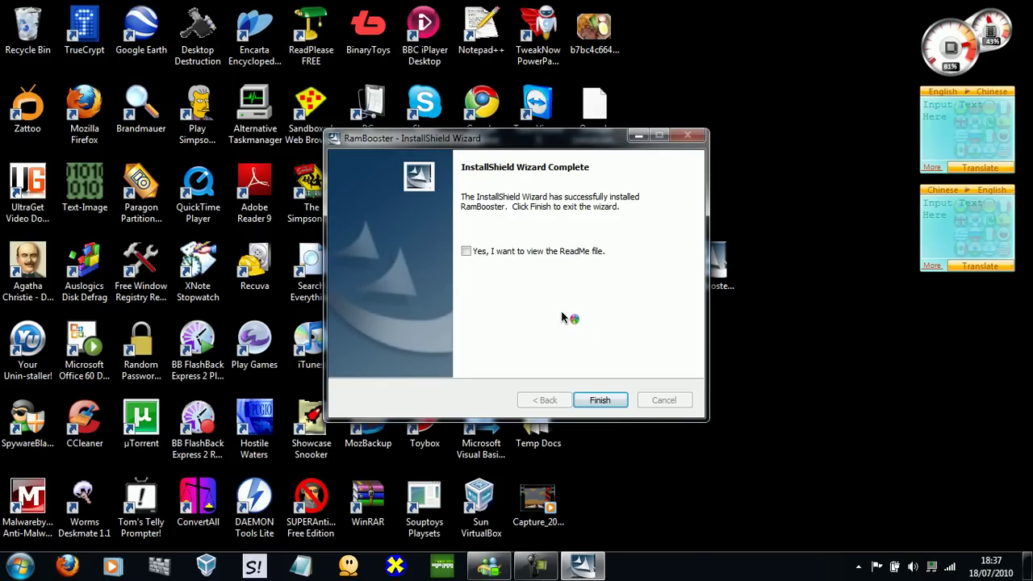
click(602, 398)
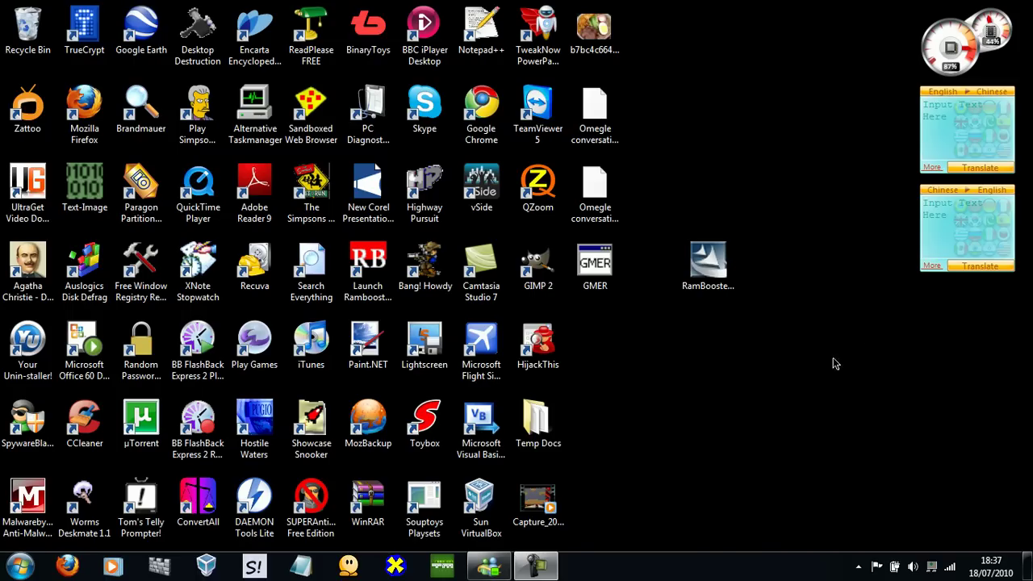
Step: Move the Launch Rambooster 2.0 shortcut to empty desktop space and start RamBooster, repositioning its window near the upper edge
click(859, 566)
click(860, 568)
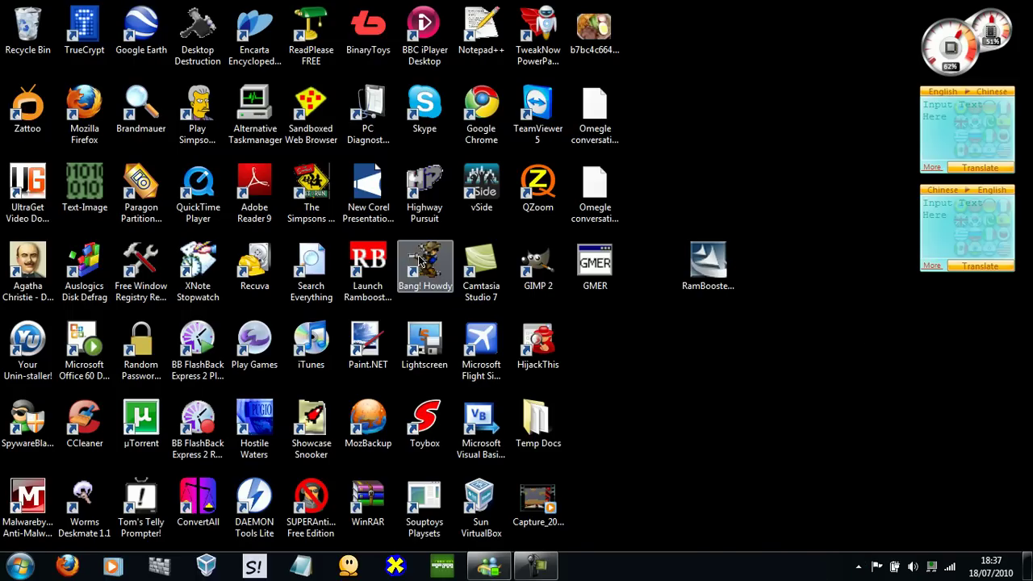
drag(355, 258, 861, 256)
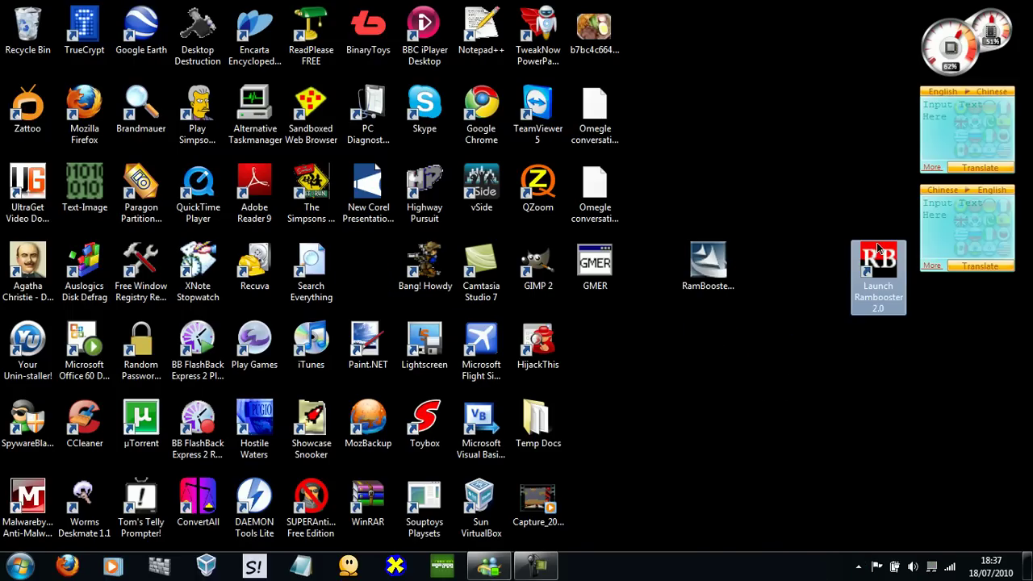
double_click(879, 249)
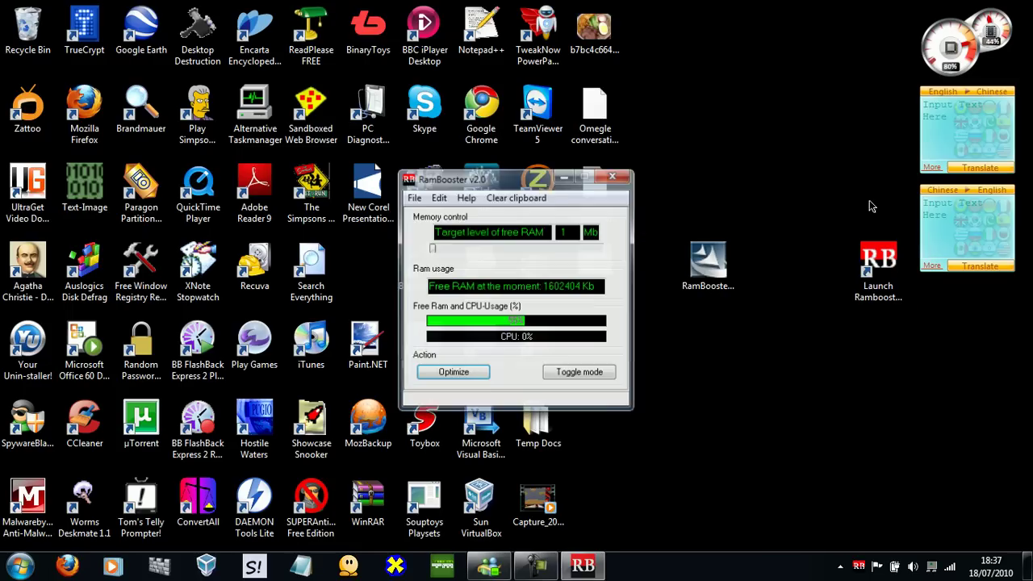
drag(510, 181, 657, 64)
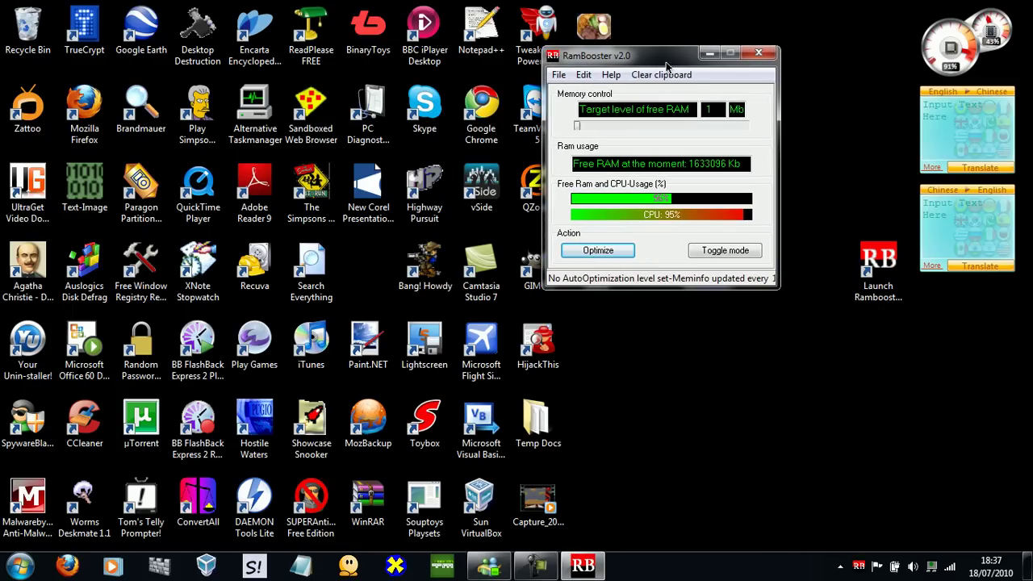
Step: View RamBooster's About information beside the main window and close it
click(611, 74)
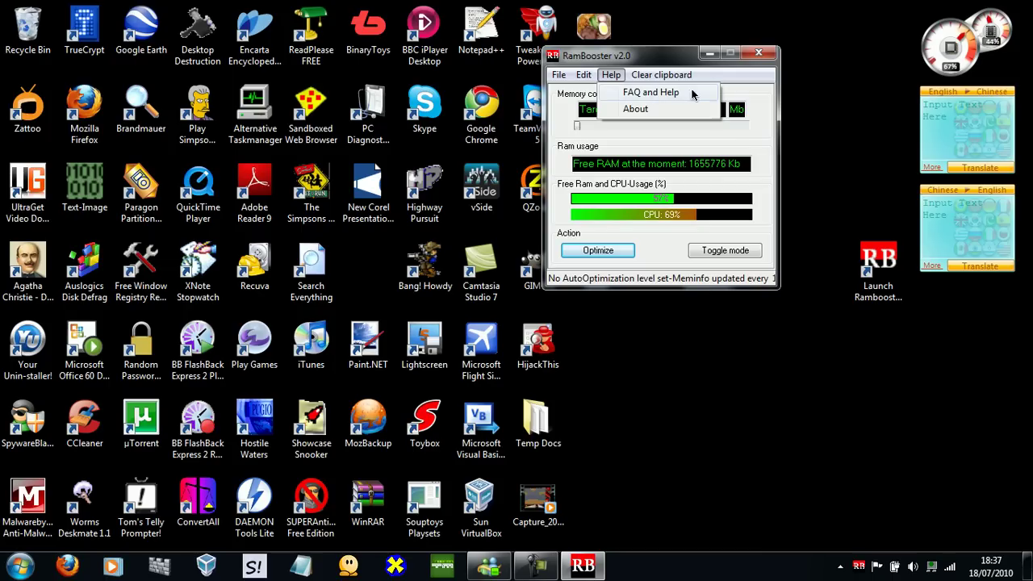
click(674, 108)
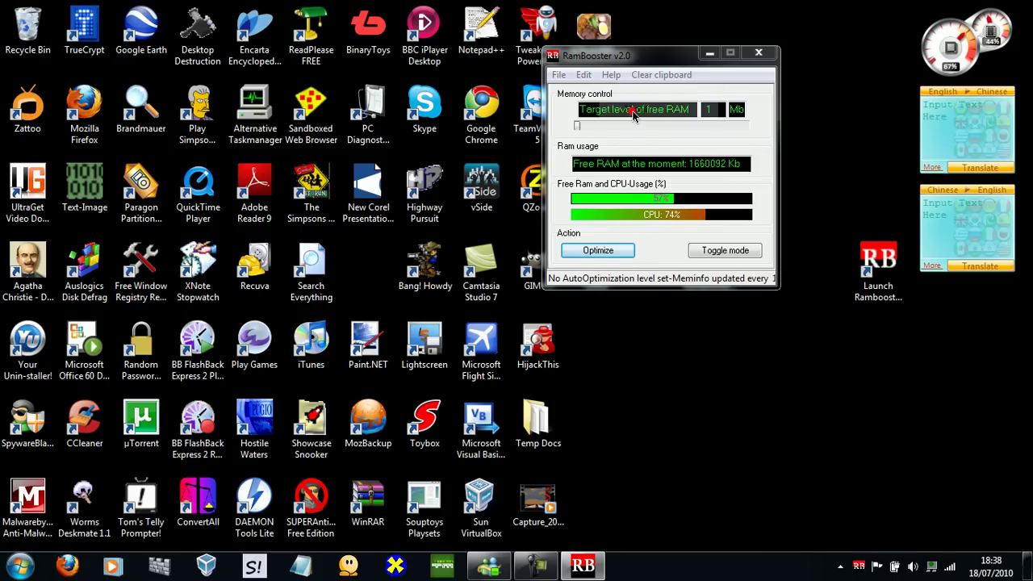
drag(537, 138, 423, 54)
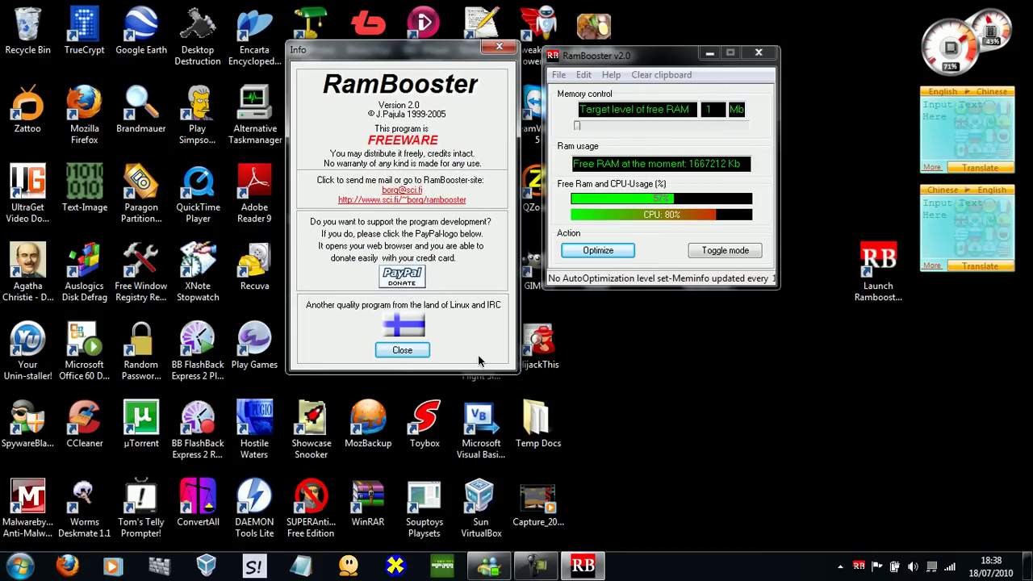
click(398, 352)
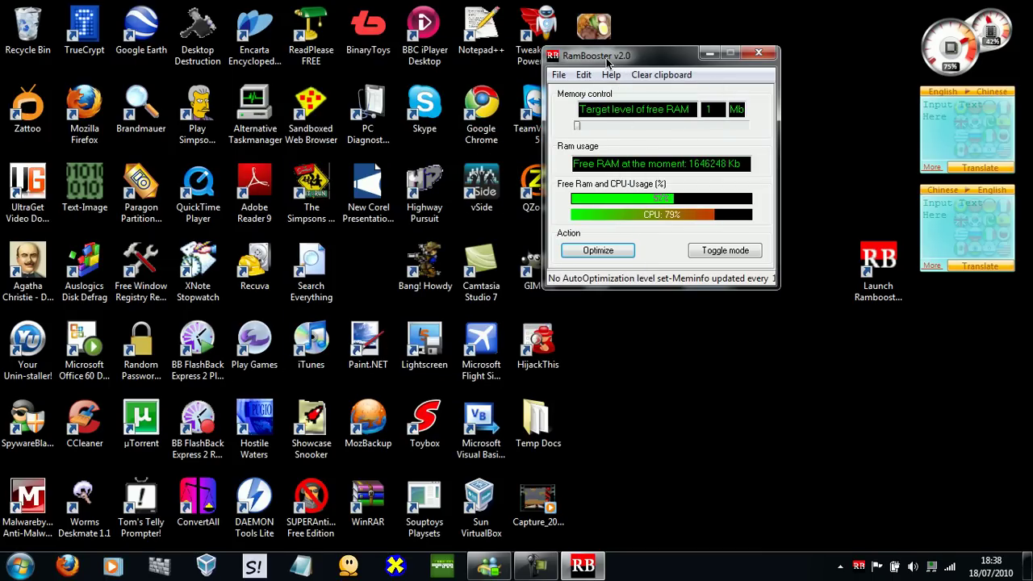
Step: Create a desktop shortcut through RamBooster's Extras and discard the Launch Rambooster 2.0 shortcut in the Recycle Bin
click(612, 77)
mouse_move(583, 75)
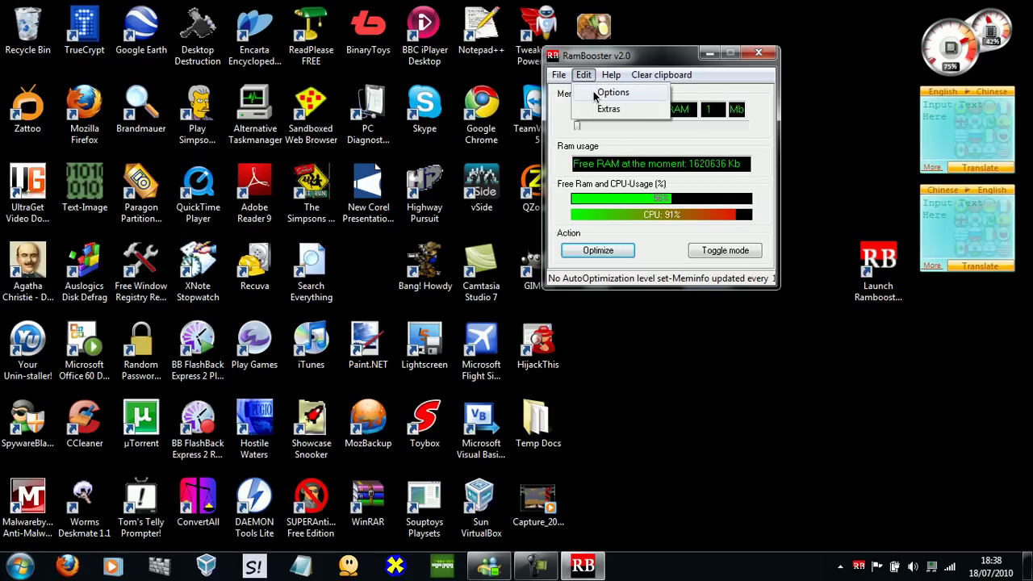
click(604, 109)
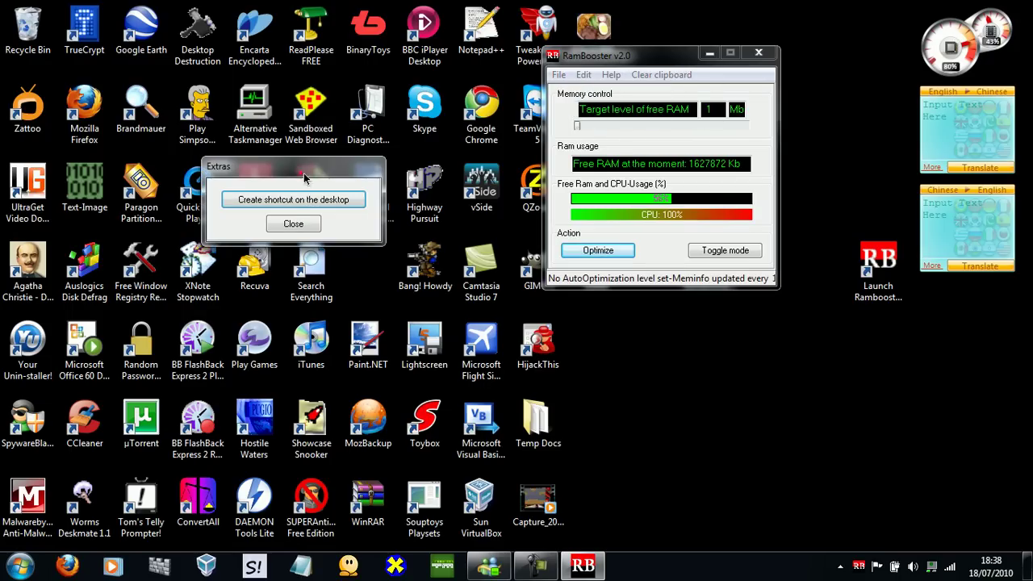
drag(304, 176, 411, 152)
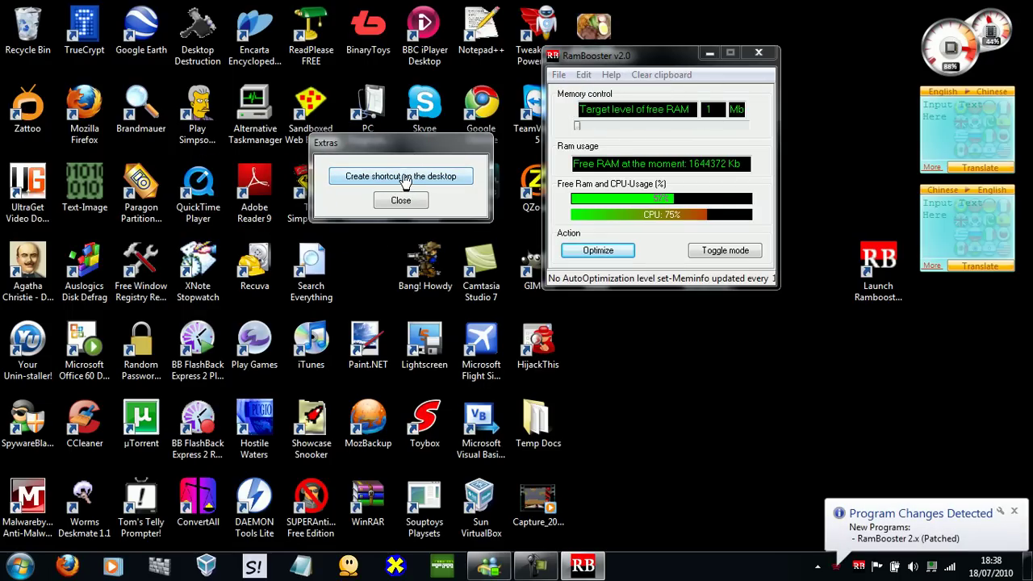
click(430, 176)
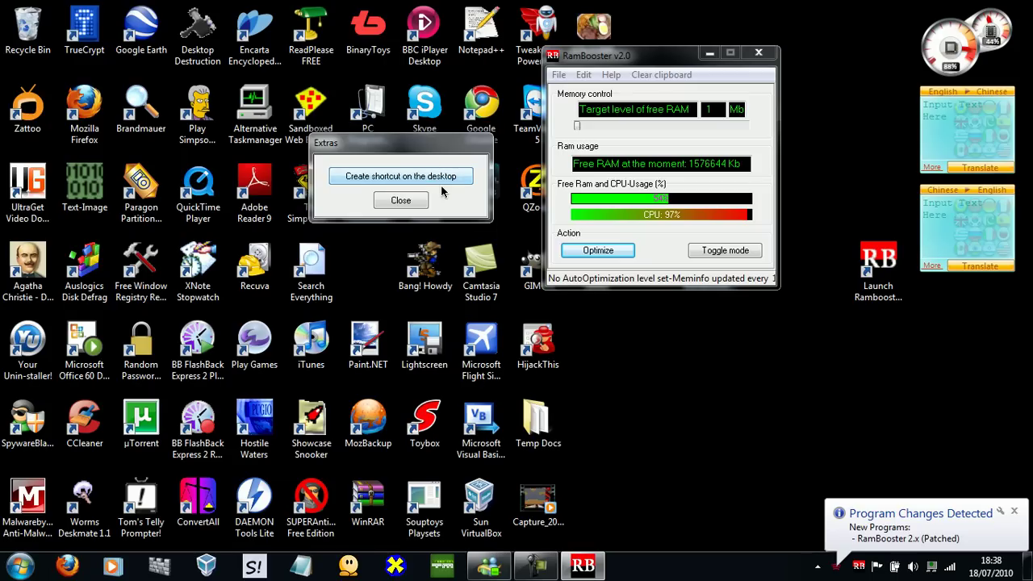
click(400, 201)
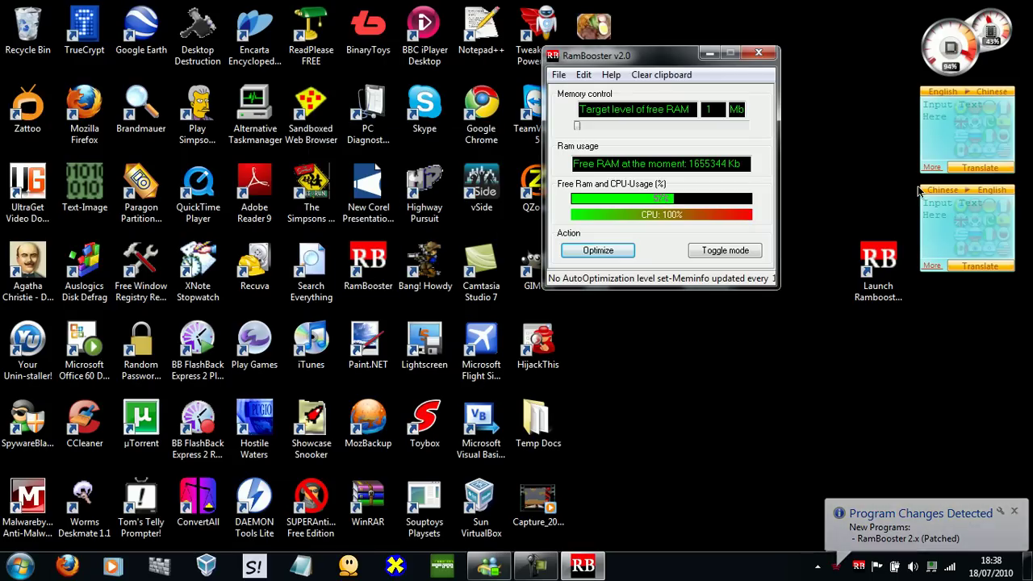
drag(867, 291, 29, 36)
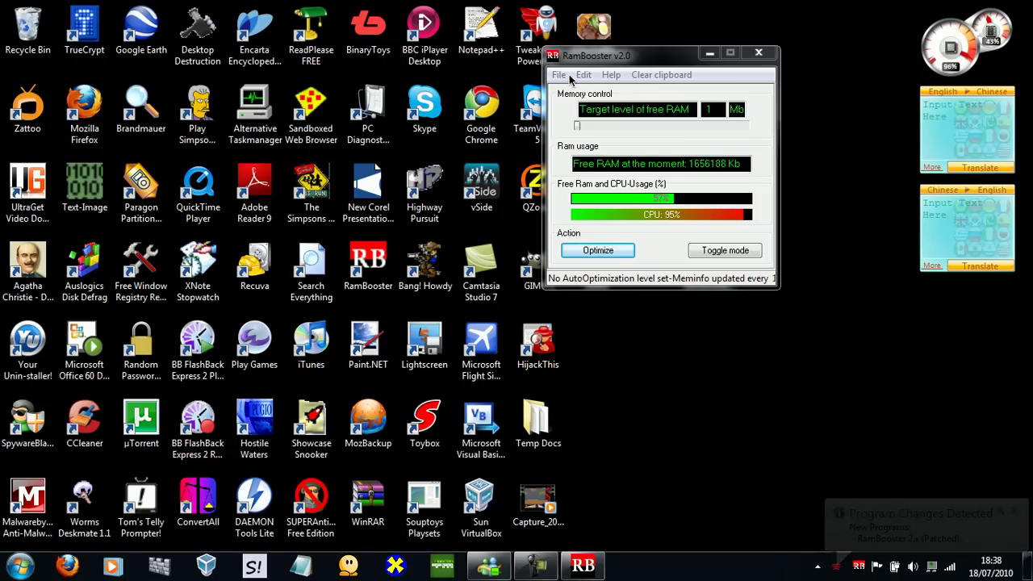
Step: Open RamBooster's options and enable auto optimization, automatic launch at startup and starting minimized
click(583, 74)
click(607, 91)
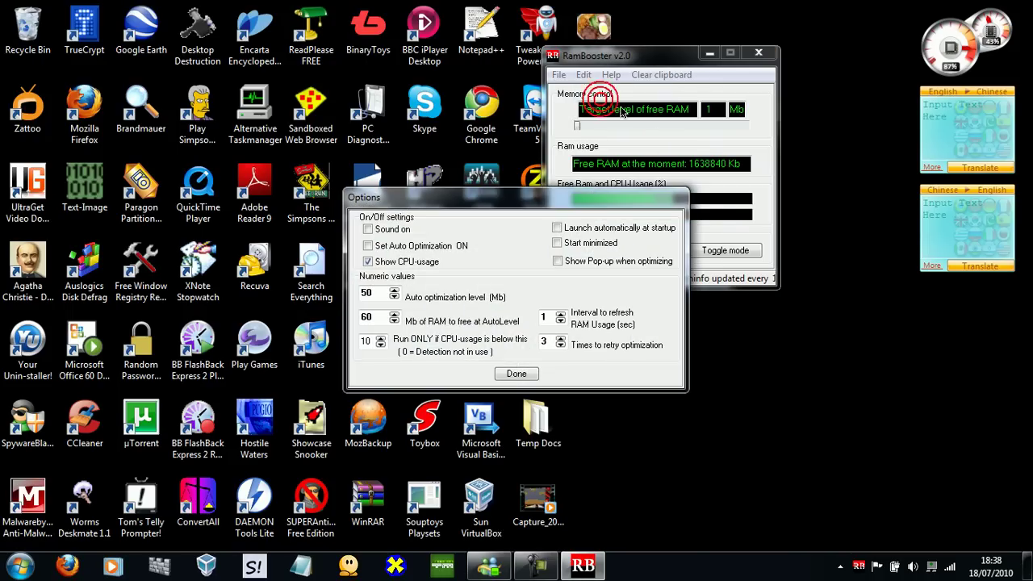
drag(520, 191, 630, 89)
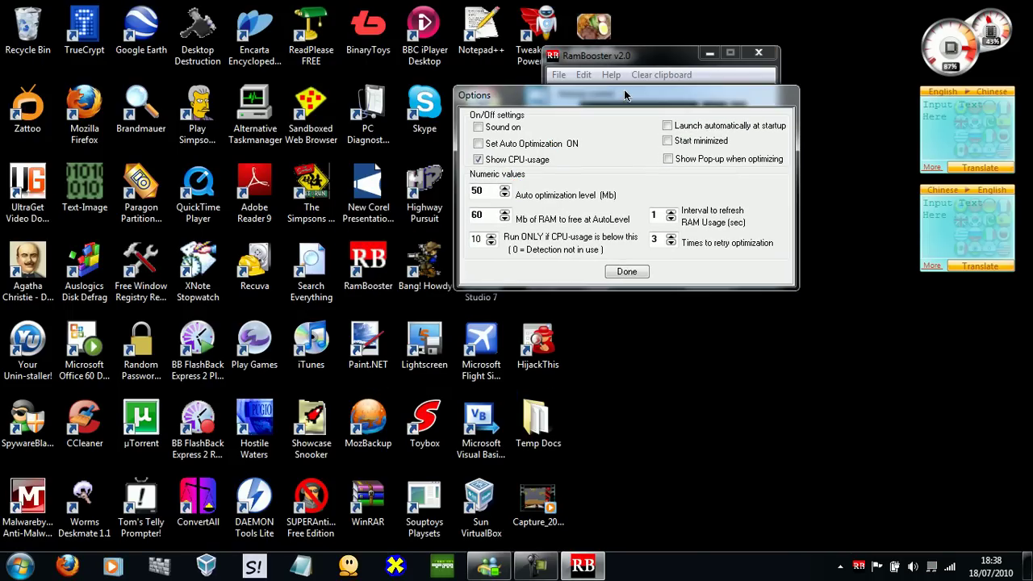
click(479, 144)
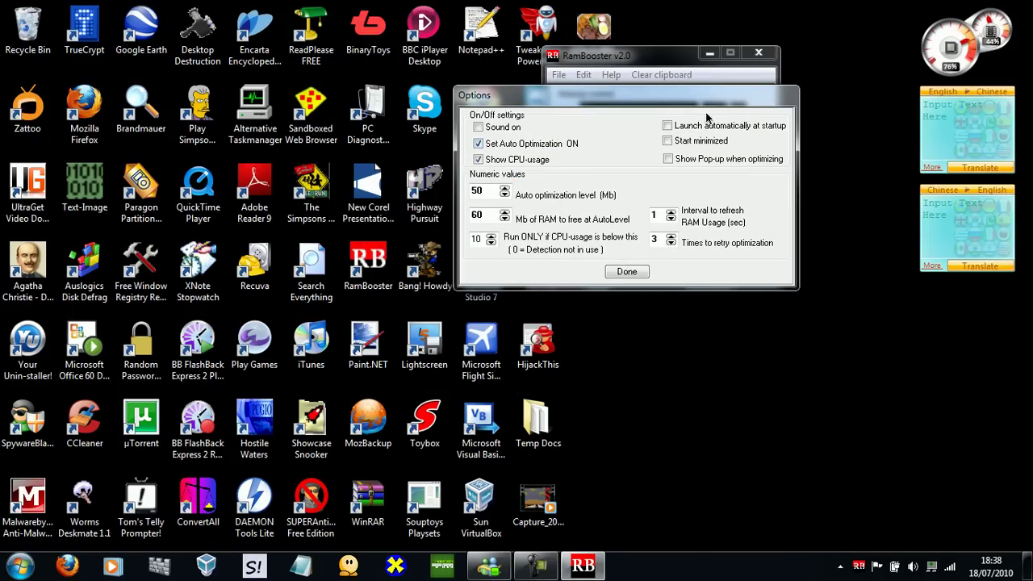
click(668, 142)
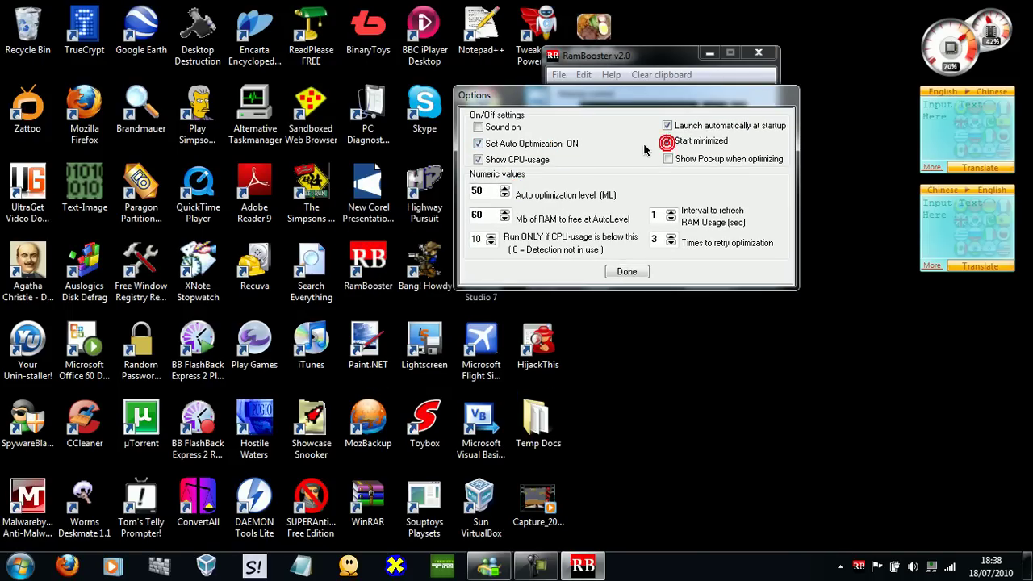
Step: Set the auto optimization level to 200 Mb and finish the options
double_click(494, 191)
key(BackSpace)
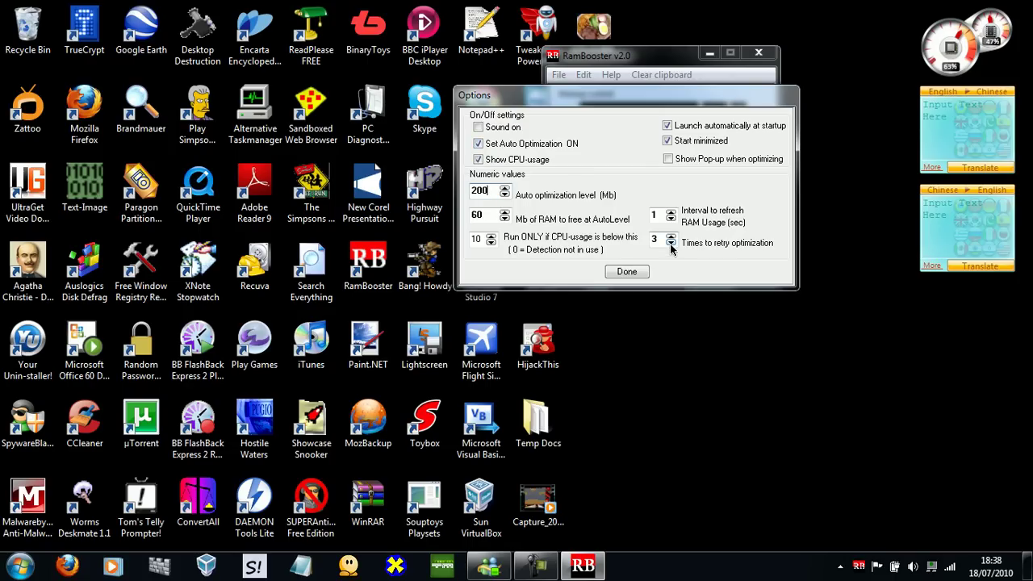
click(627, 273)
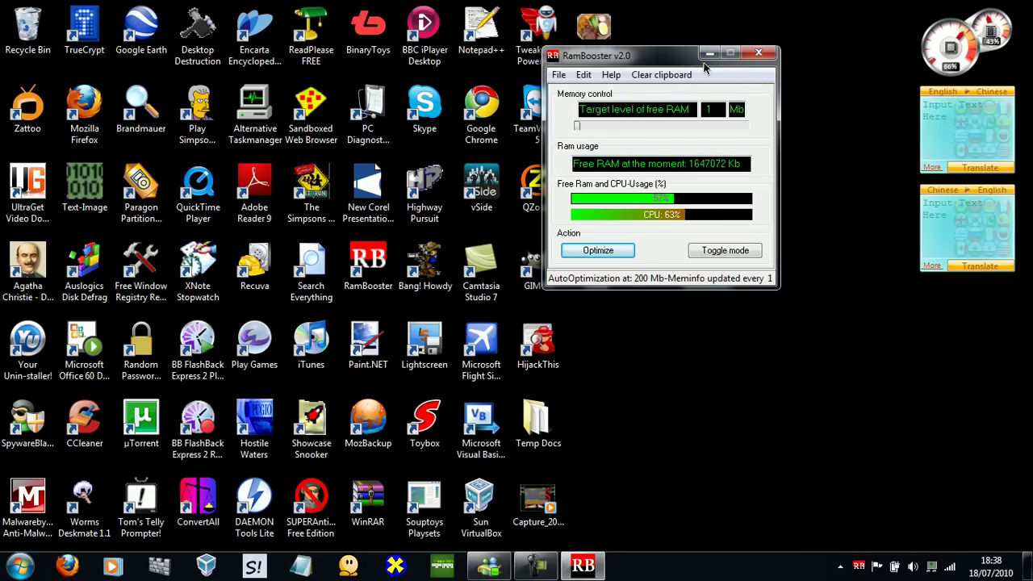
Step: Minimize RamBooster to the notification area and restore it, checking its exit and restart commands
click(703, 60)
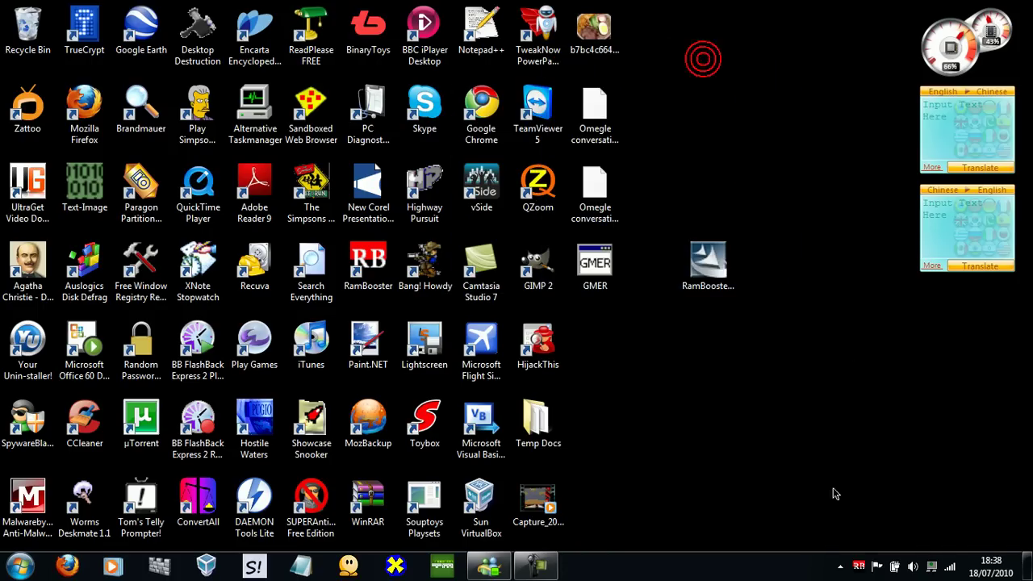
click(860, 562)
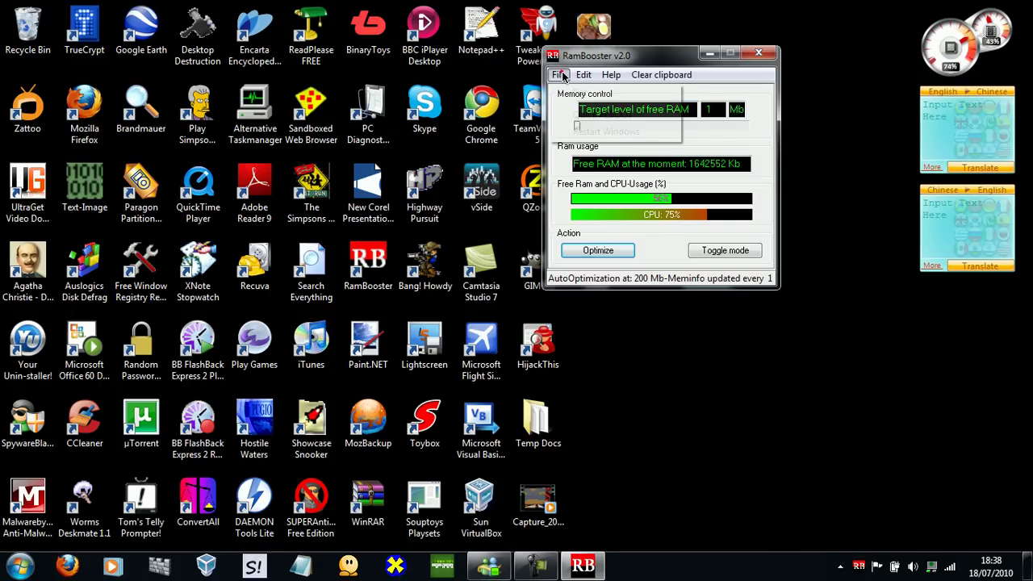
click(560, 74)
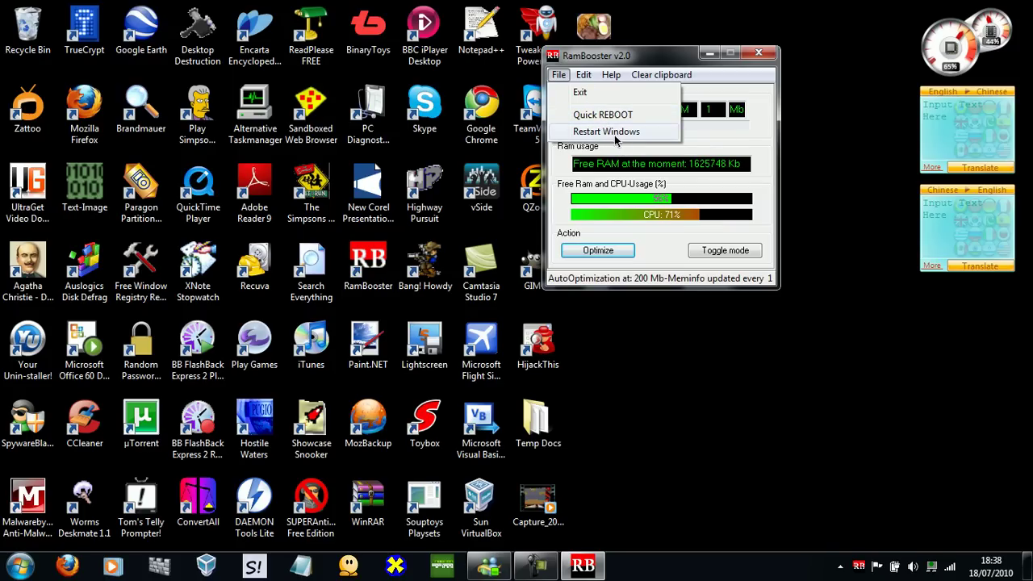
click(583, 76)
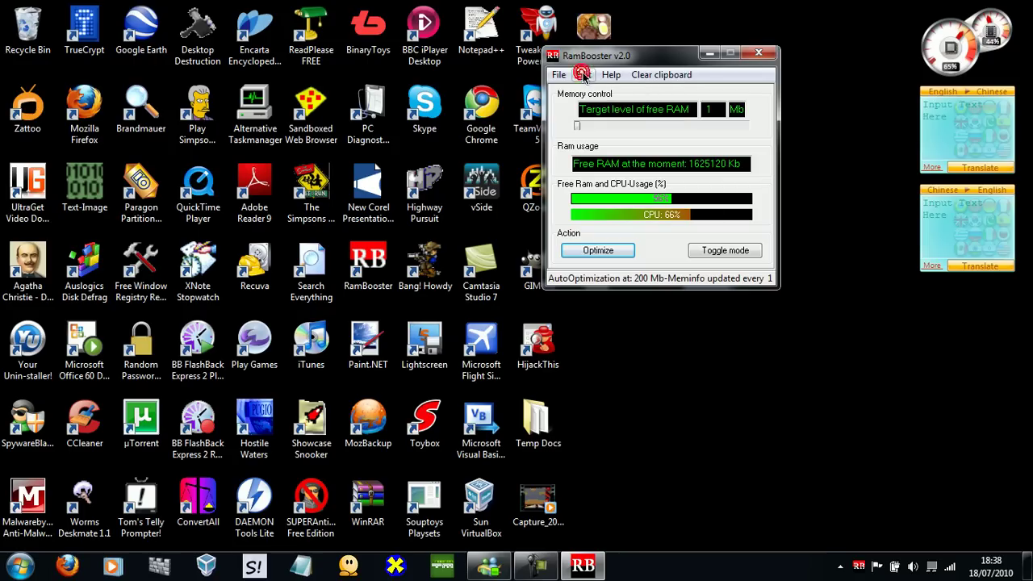
Step: View RamBooster in its compact mode, shifting the small window slightly, and return to the full view
click(716, 252)
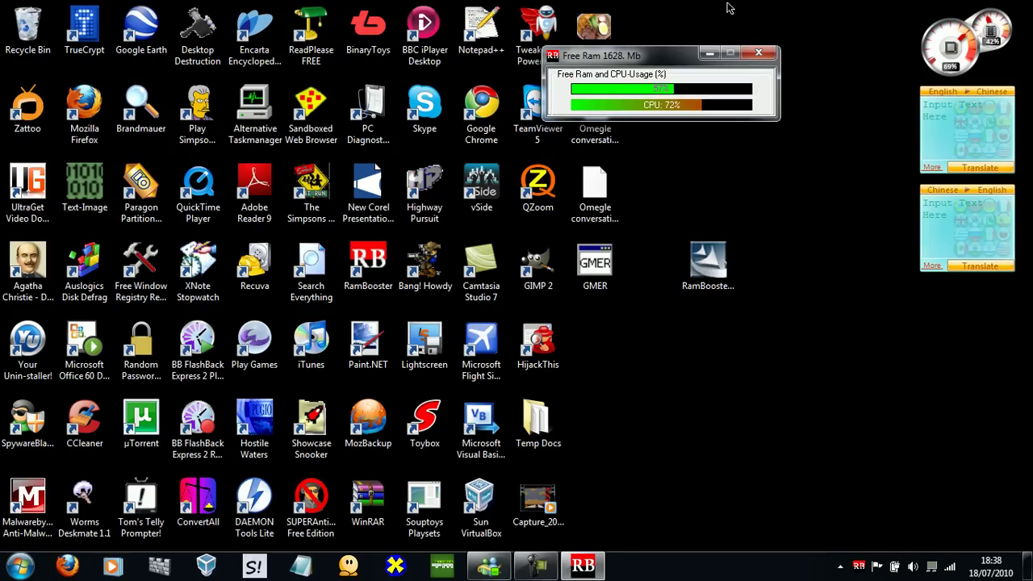
drag(614, 95, 639, 95)
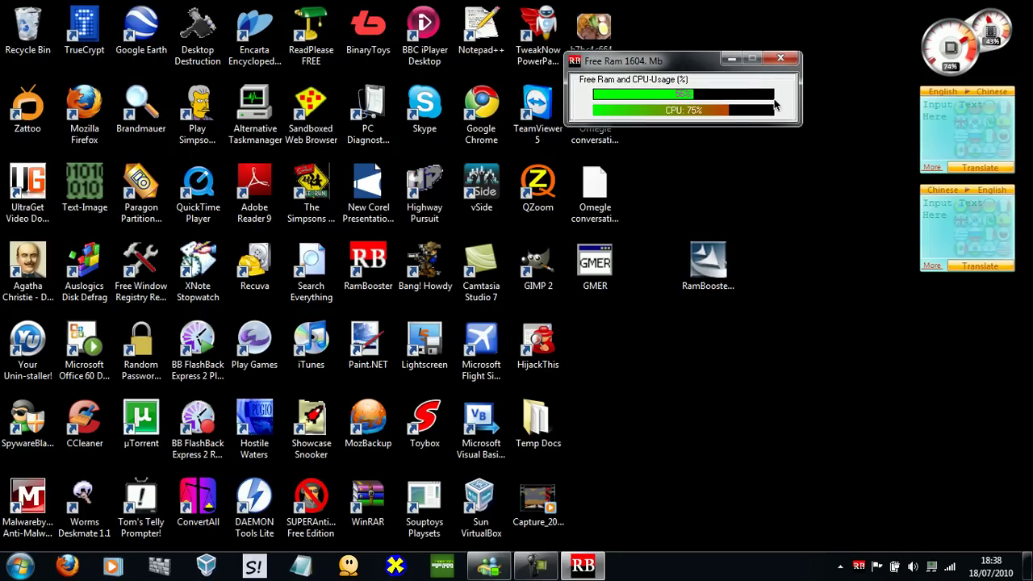
double_click(783, 103)
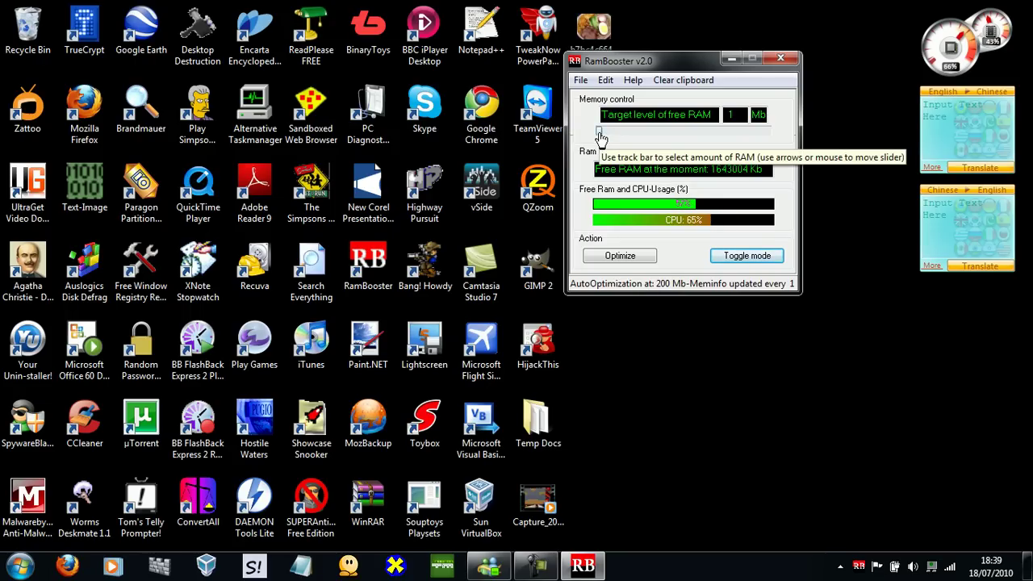
Step: Optimize the memory with a target level of 893 Mb of free RAM and minimize RamBooster
drag(600, 137, 662, 141)
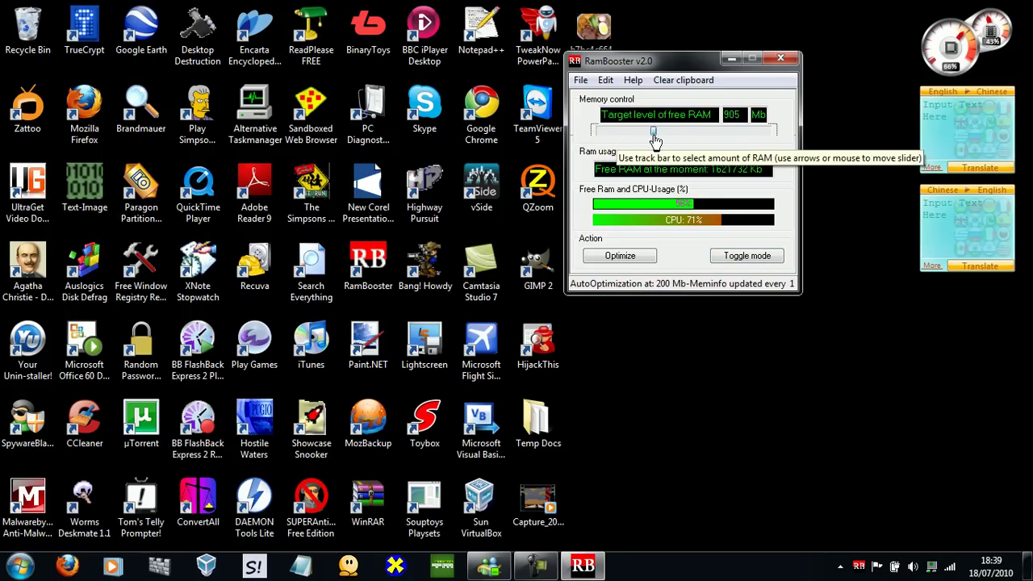
drag(654, 133, 652, 133)
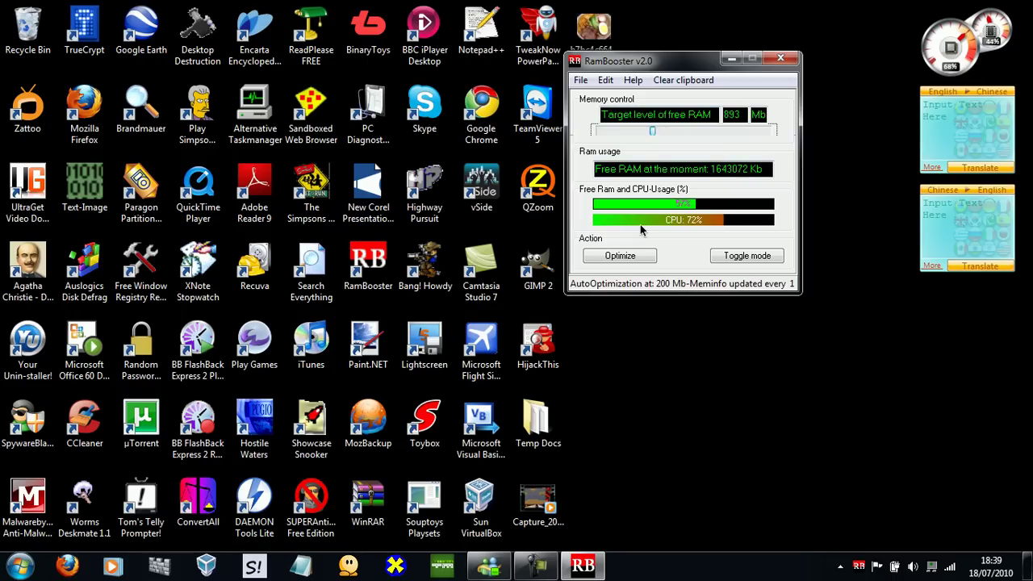
click(636, 258)
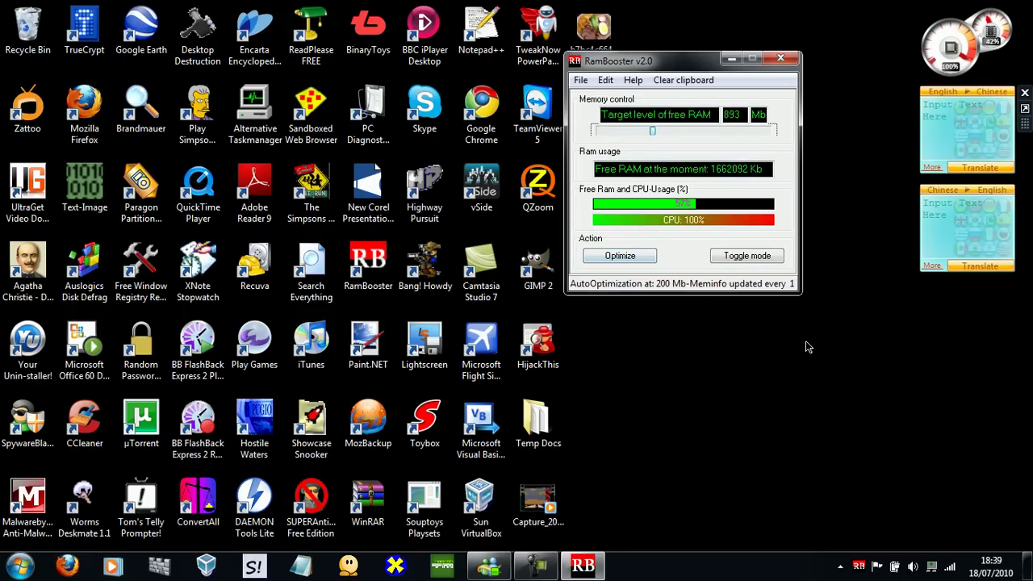
click(731, 59)
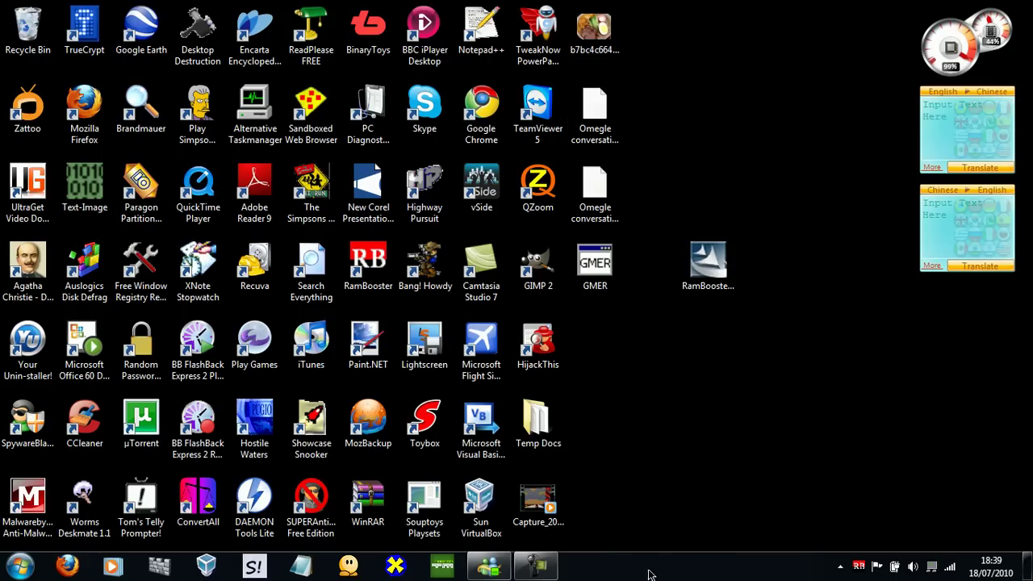
click(536, 567)
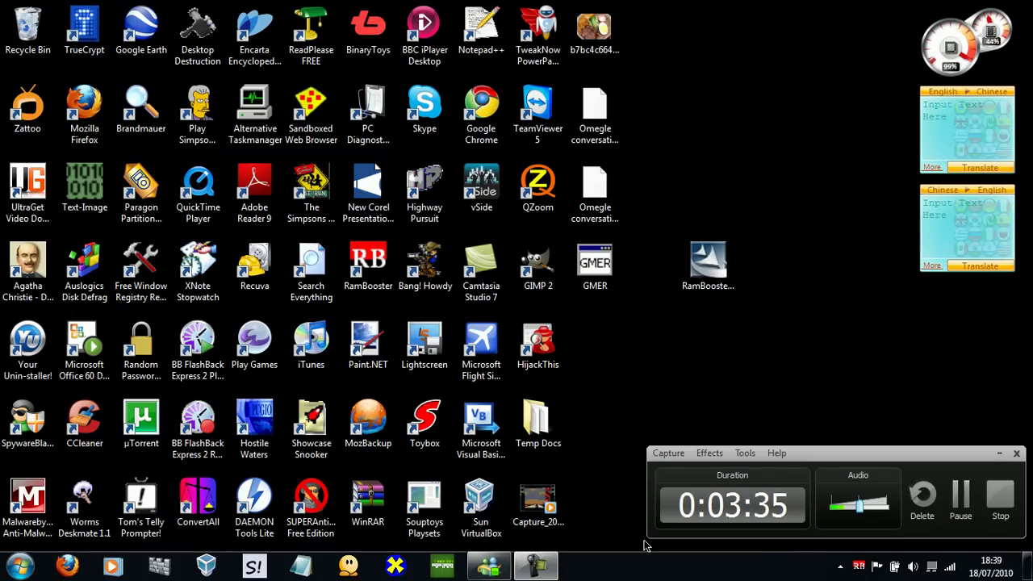